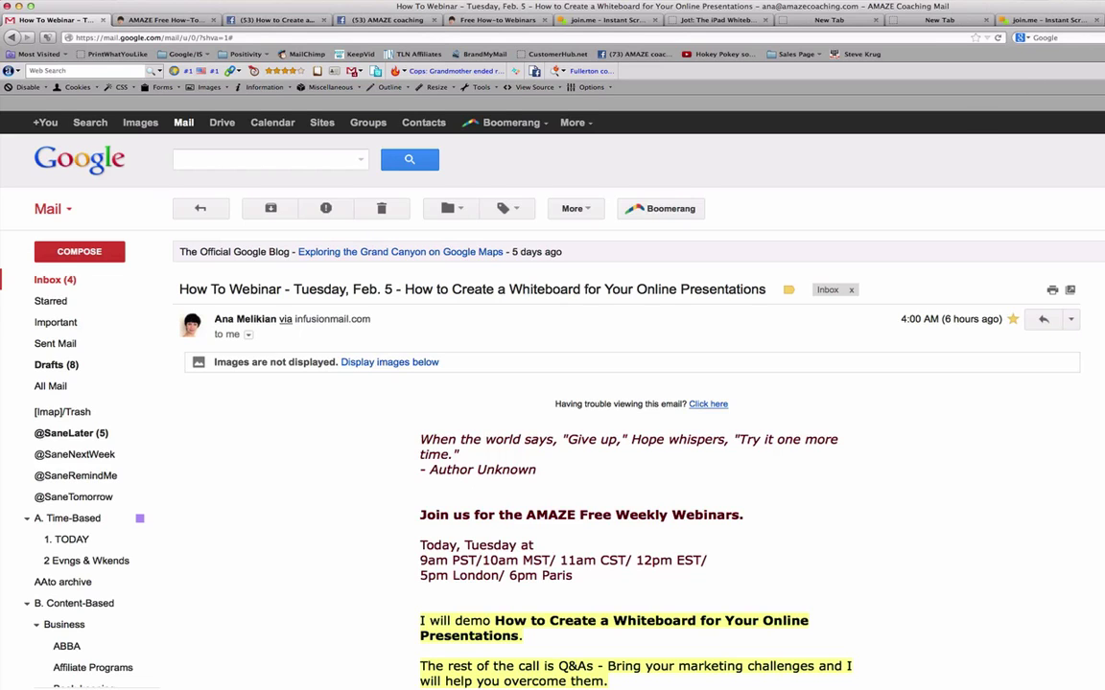
- Check the available Wi-Fi networks, then launch Reflector from the Dock to mirror the iPad
{"action": "left_click", "coordinate": [940, 8]}
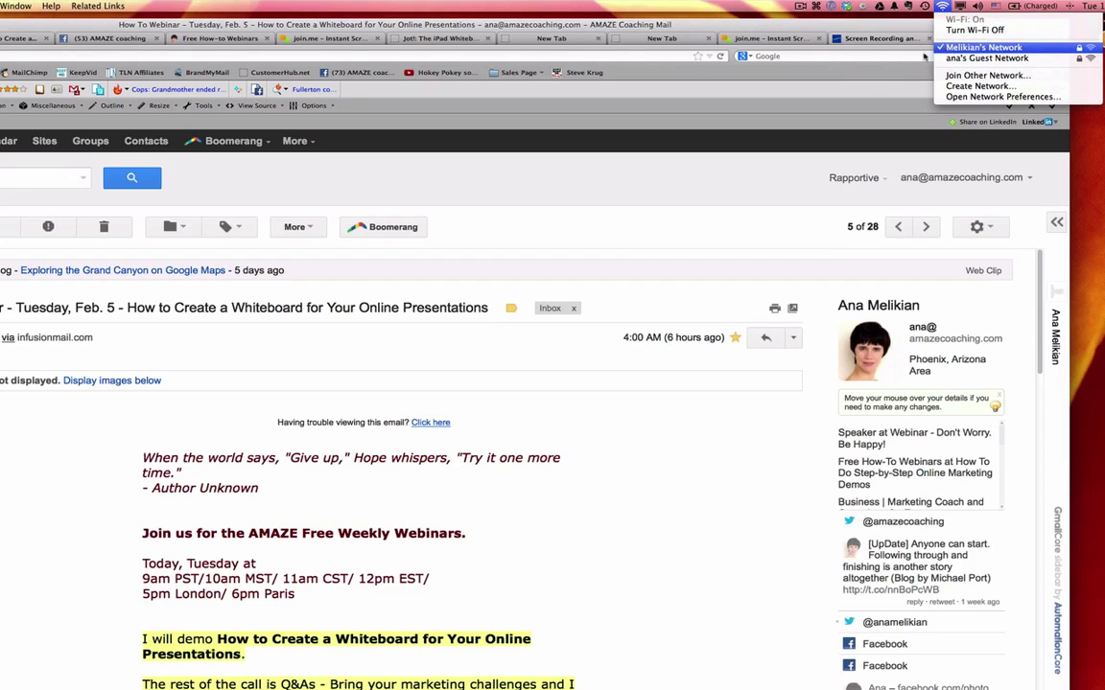
{"action": "left_click", "coordinate": [869, 88]}
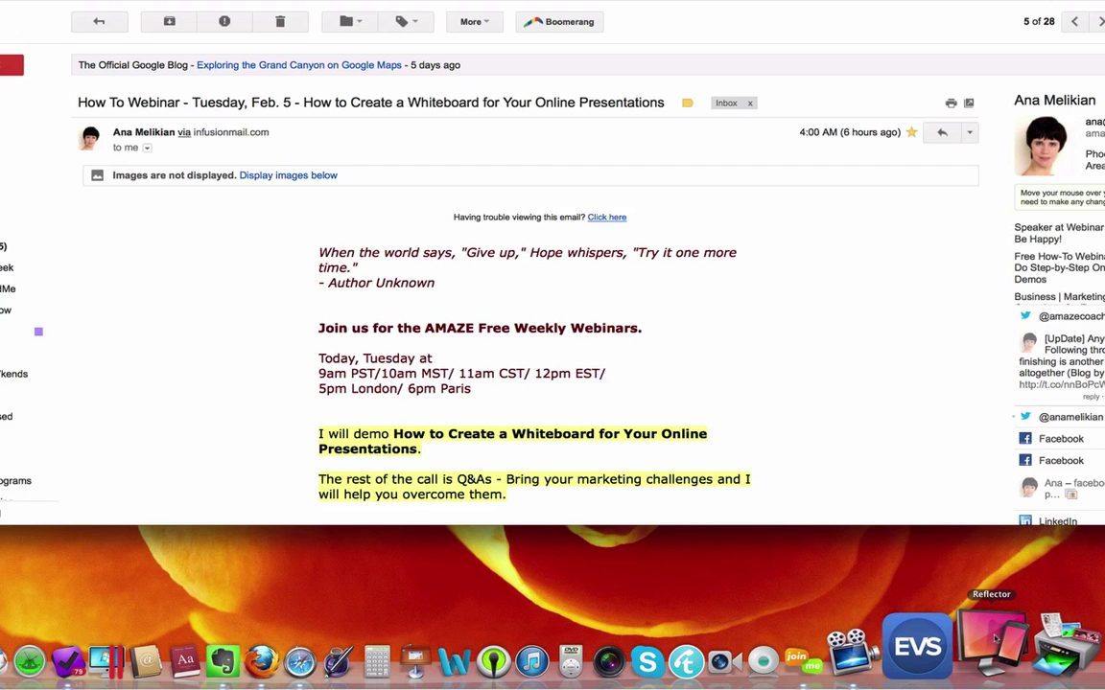
{"action": "left_click", "coordinate": [996, 637]}
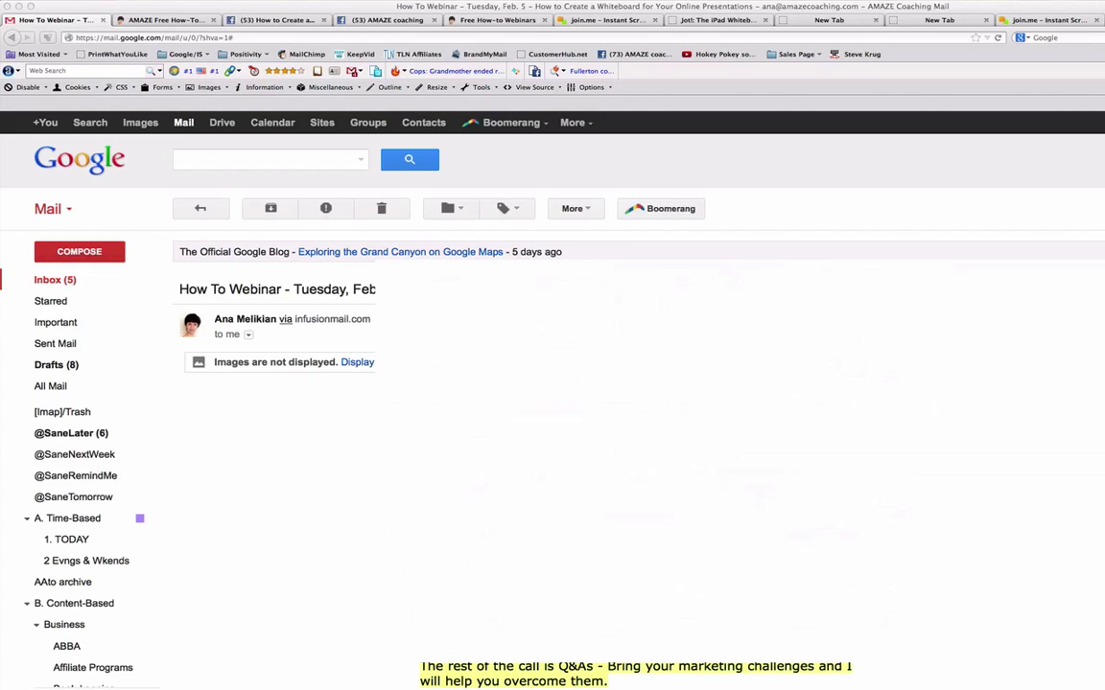
- Draw a large black pen circle at the centre of the mirrored Jot whiteboard
{"action": "left_click_drag", "start_coordinate": [460, 448], "coordinate": [457, 451]}
- Finish the circle and sketch a funnel with inner strokes to its left
{"action": "left_click_drag", "start_coordinate": [729, 314], "coordinate": [755, 326]}
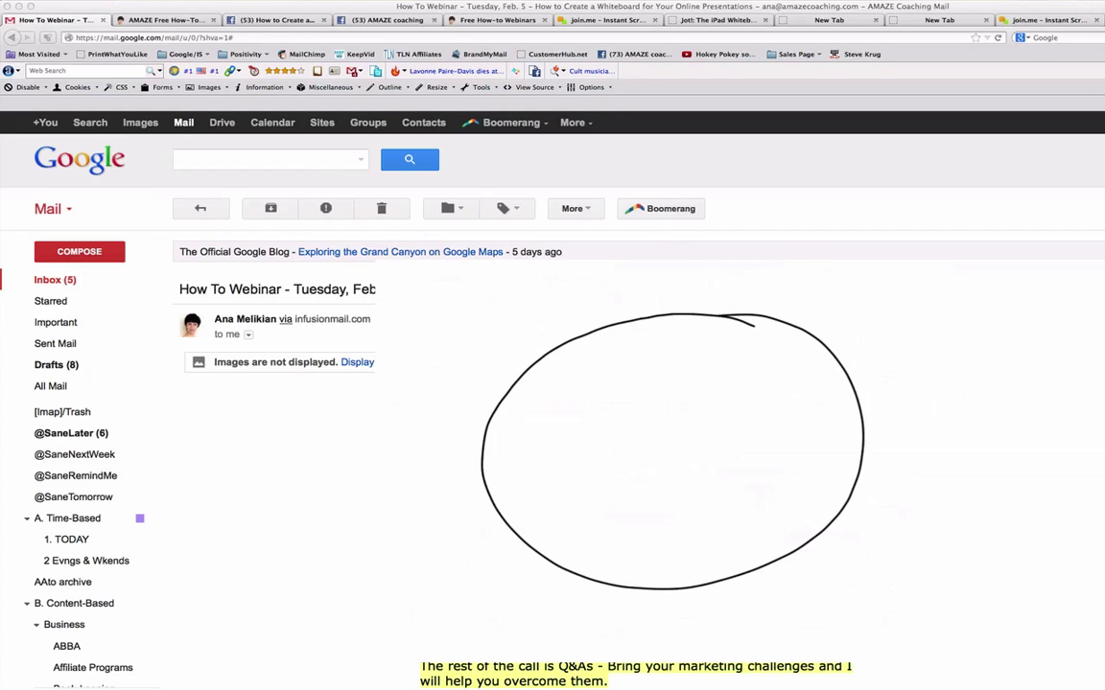
{"action": "left_click_drag", "start_coordinate": [389, 288], "coordinate": [427, 355]}
{"action": "mouse_move", "coordinate": [456, 313]}
{"action": "left_mouse_down"}
{"action": "mouse_move", "coordinate": [489, 280]}
{"action": "mouse_move", "coordinate": [432, 353]}
{"action": "left_mouse_up"}
{"action": "left_click_drag", "start_coordinate": [392, 285], "coordinate": [495, 283]}
{"action": "left_click_drag", "start_coordinate": [410, 269], "coordinate": [426, 315]}
{"action": "mouse_move", "coordinate": [454, 266]}
{"action": "left_mouse_down"}
{"action": "mouse_move", "coordinate": [448, 307]}
{"action": "mouse_move", "coordinate": [453, 296]}
{"action": "left_mouse_up"}
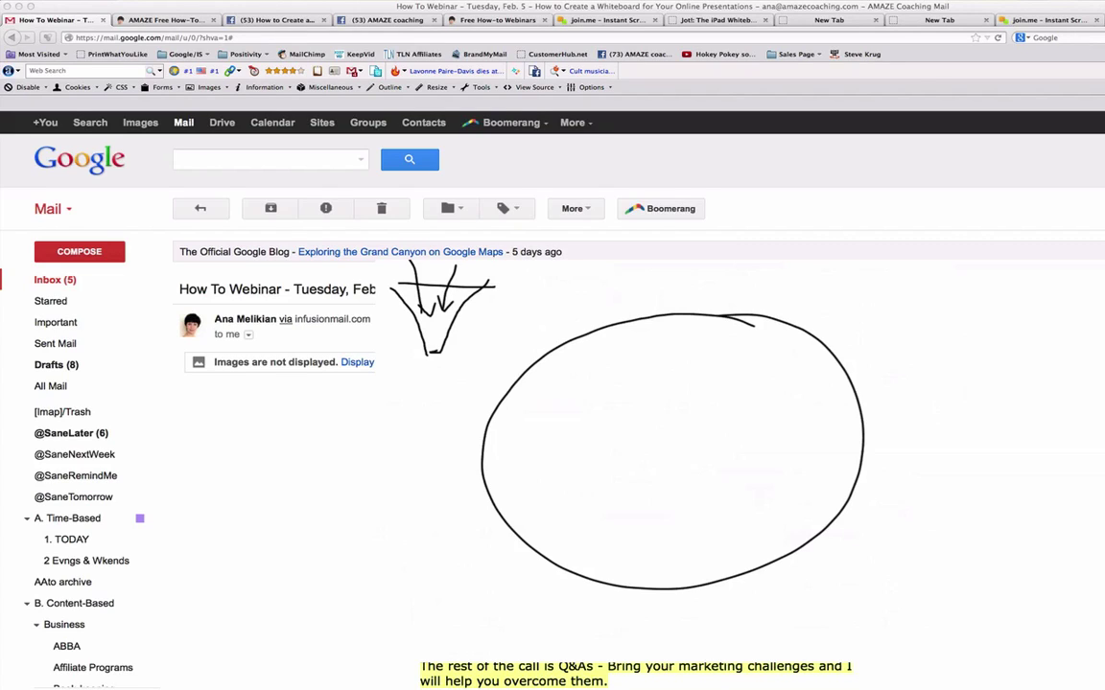
{"action": "left_click_drag", "start_coordinate": [715, 309], "coordinate": [743, 326]}
- Divide the circle into three pie slices and label the left slice 'No B'
{"action": "left_click_drag", "start_coordinate": [671, 323], "coordinate": [660, 449]}
{"action": "left_click_drag", "start_coordinate": [662, 447], "coordinate": [850, 383]}
{"action": "left_click_drag", "start_coordinate": [662, 451], "coordinate": [794, 553]}
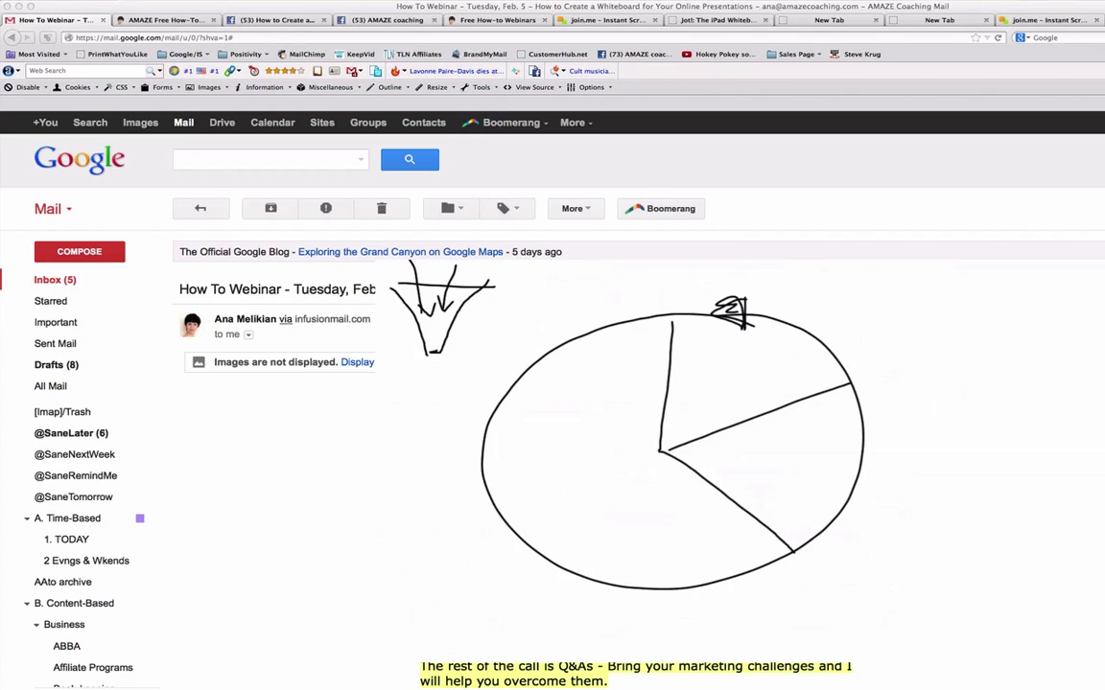
{"action": "left_click_drag", "start_coordinate": [522, 451], "coordinate": [559, 410]}
{"action": "left_click_drag", "start_coordinate": [573, 396], "coordinate": [571, 397]}
{"action": "left_click_drag", "start_coordinate": [543, 459], "coordinate": [546, 491]}
{"action": "left_click", "coordinate": [577, 476]}
- Label the top slice 'LOW B' and the lower-right slice 'High B'
{"action": "mouse_move", "coordinate": [692, 365]}
{"action": "left_mouse_down"}
{"action": "mouse_move", "coordinate": [711, 383]}
{"action": "mouse_move", "coordinate": [725, 364]}
{"action": "left_mouse_up"}
{"action": "mouse_move", "coordinate": [744, 355]}
{"action": "left_mouse_down"}
{"action": "mouse_move", "coordinate": [771, 354]}
{"action": "mouse_move", "coordinate": [792, 381]}
{"action": "left_mouse_up"}
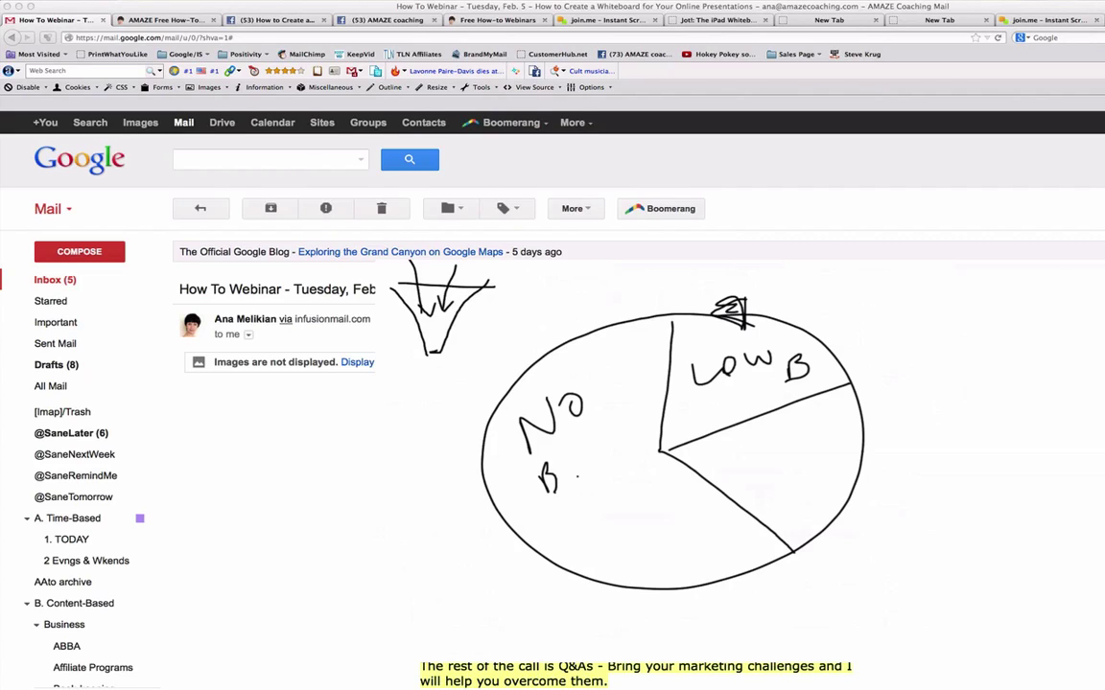
{"action": "left_click_drag", "start_coordinate": [737, 429], "coordinate": [735, 464]}
{"action": "mouse_move", "coordinate": [753, 422]}
{"action": "left_mouse_down"}
{"action": "mouse_move", "coordinate": [755, 460]}
{"action": "mouse_move", "coordinate": [764, 458]}
{"action": "left_mouse_up"}
{"action": "left_click_drag", "start_coordinate": [778, 437], "coordinate": [796, 460]}
{"action": "mouse_move", "coordinate": [814, 411]}
{"action": "left_mouse_down"}
{"action": "mouse_move", "coordinate": [834, 436]}
{"action": "mouse_move", "coordinate": [796, 497]}
{"action": "left_mouse_up"}
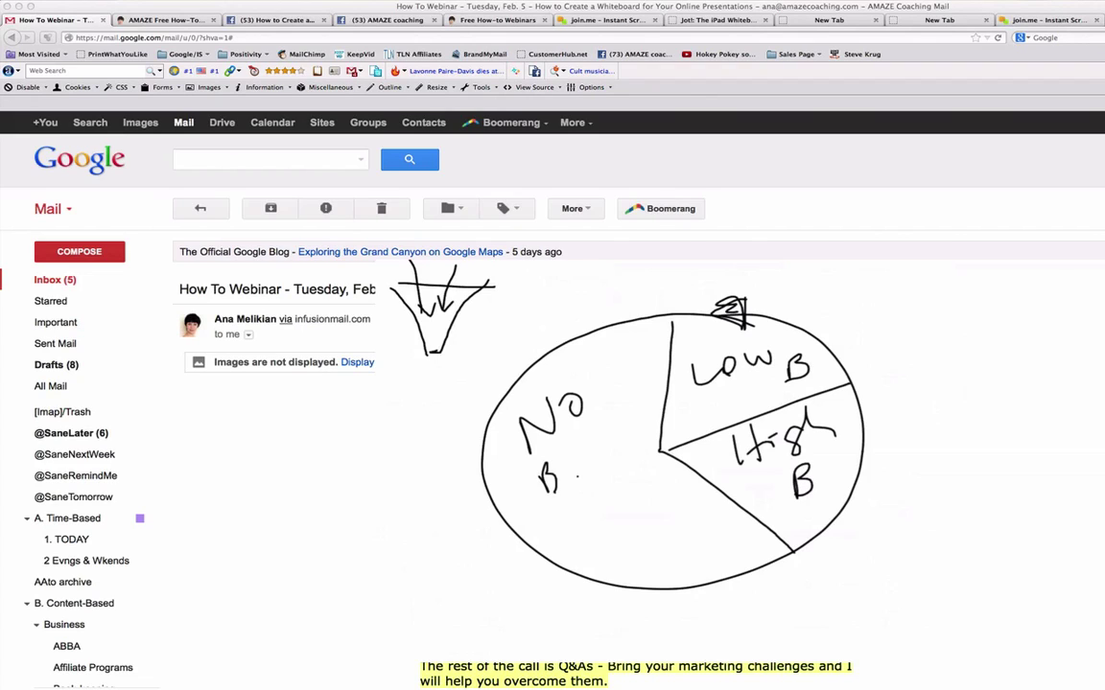
- Trace the No B slice's dividers and edge in red, circle its label, and scribble yellow below
{"action": "left_click_drag", "start_coordinate": [514, 374], "coordinate": [549, 362]}
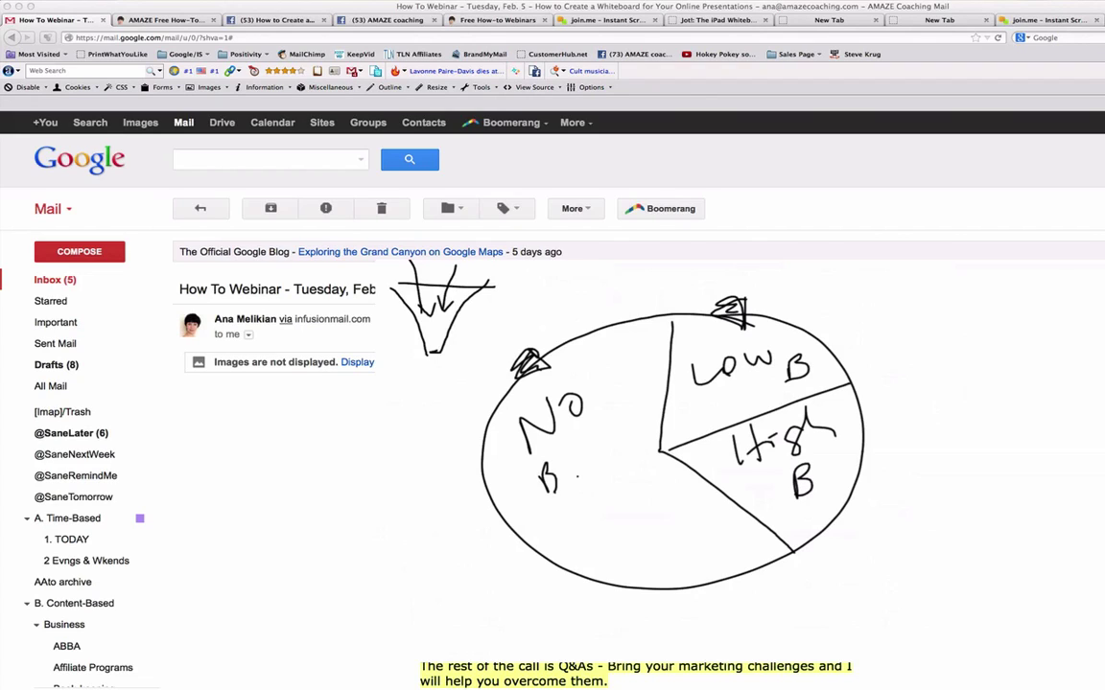
{"action": "left_click_drag", "start_coordinate": [673, 312], "coordinate": [801, 552]}
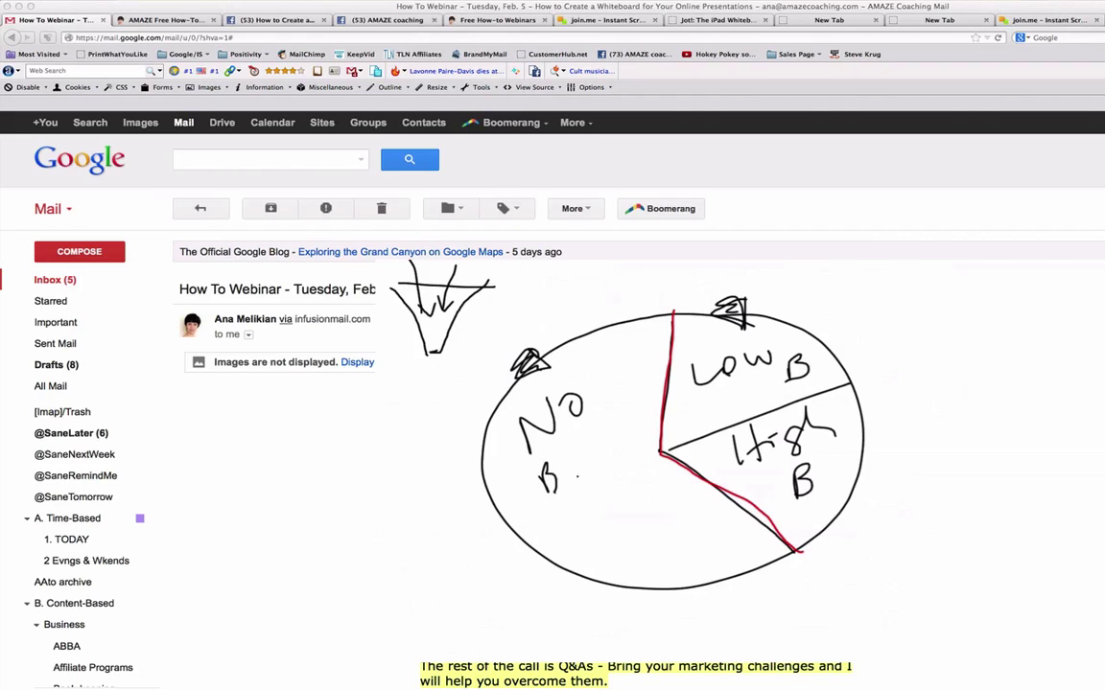
{"action": "left_click_drag", "start_coordinate": [673, 314], "coordinate": [679, 326]}
{"action": "left_click_drag", "start_coordinate": [674, 316], "coordinate": [801, 552]}
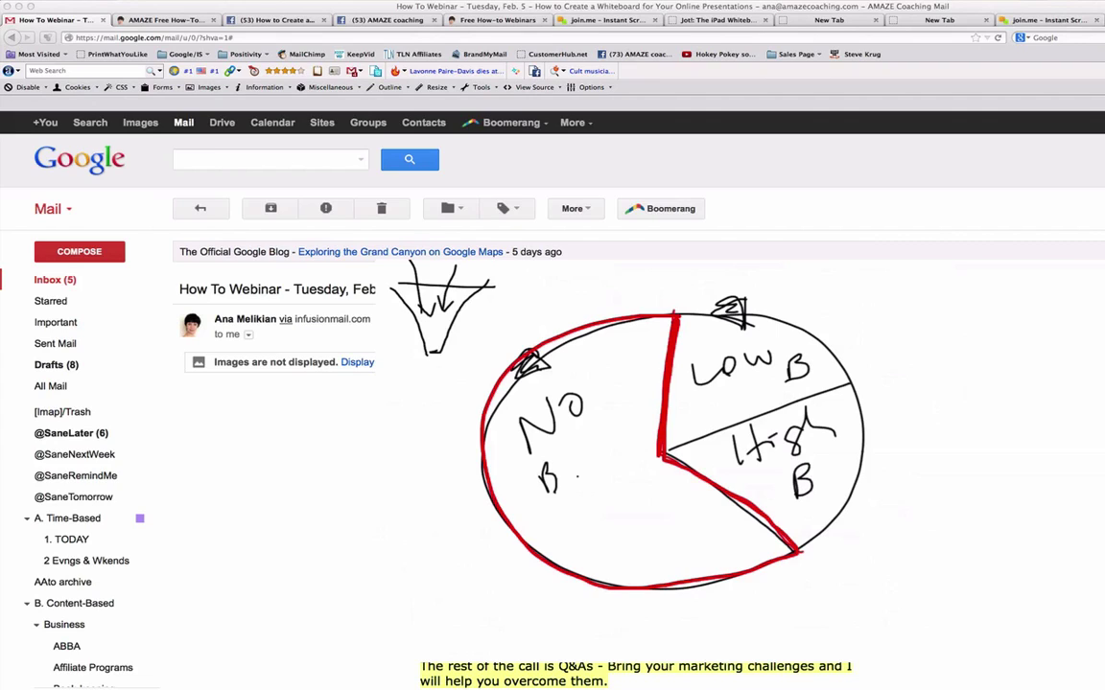
{"action": "left_click_drag", "start_coordinate": [618, 364], "coordinate": [580, 359]}
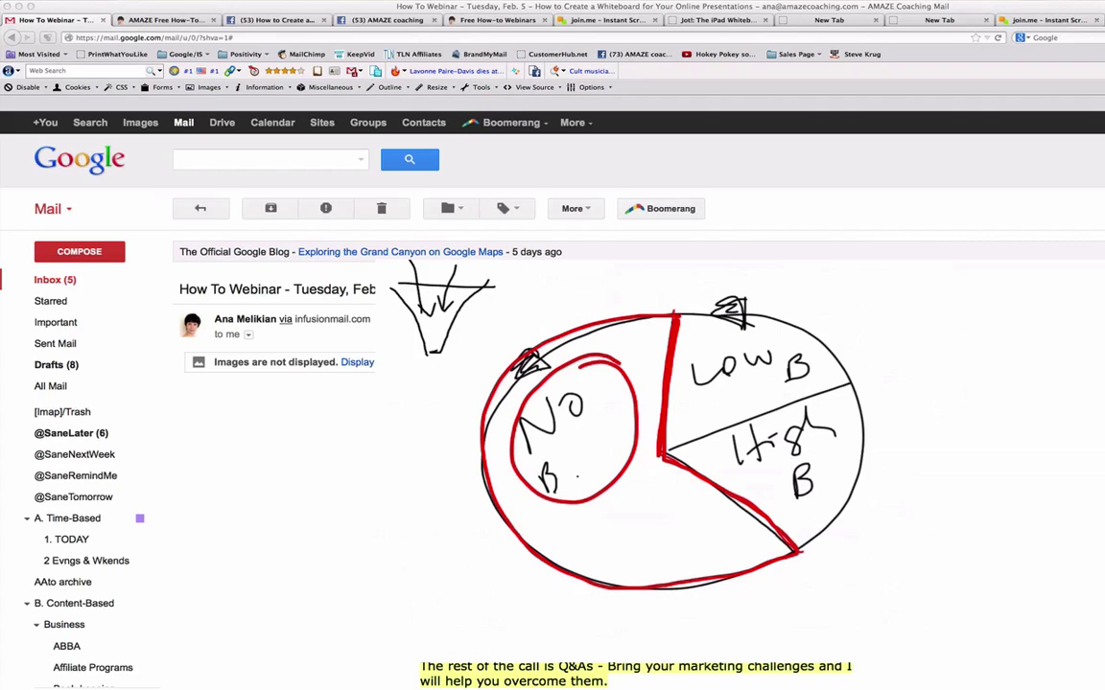
{"action": "mouse_move", "coordinate": [599, 529]}
{"action": "left_mouse_down"}
{"action": "mouse_move", "coordinate": [680, 518]}
{"action": "mouse_move", "coordinate": [727, 537]}
{"action": "left_mouse_up"}
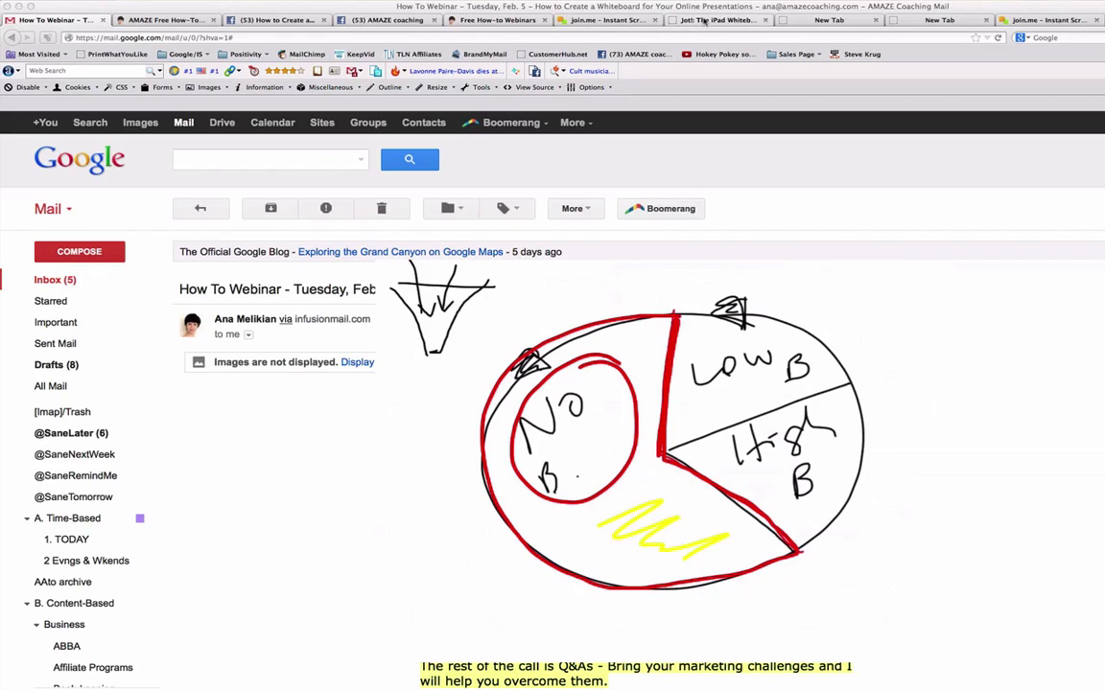
- Show the Jot! iPad Whiteboard homepage on tabularasalabs.com after a brief look at the New Tab page
{"action": "left_click", "coordinate": [704, 20]}
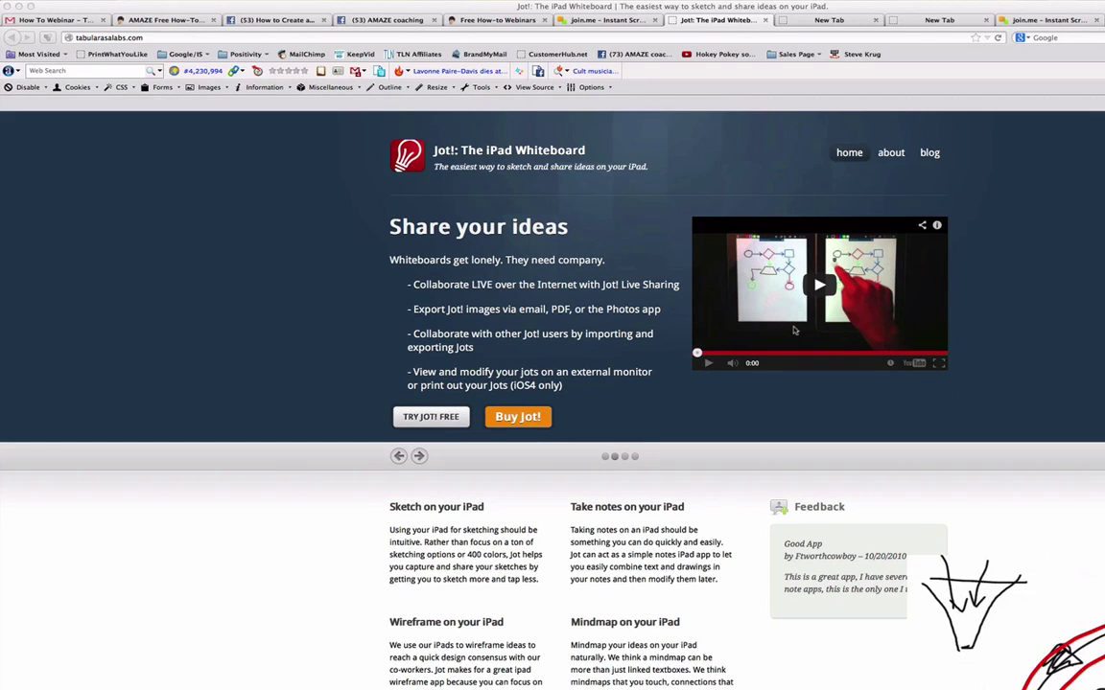
{"action": "left_click", "coordinate": [820, 23]}
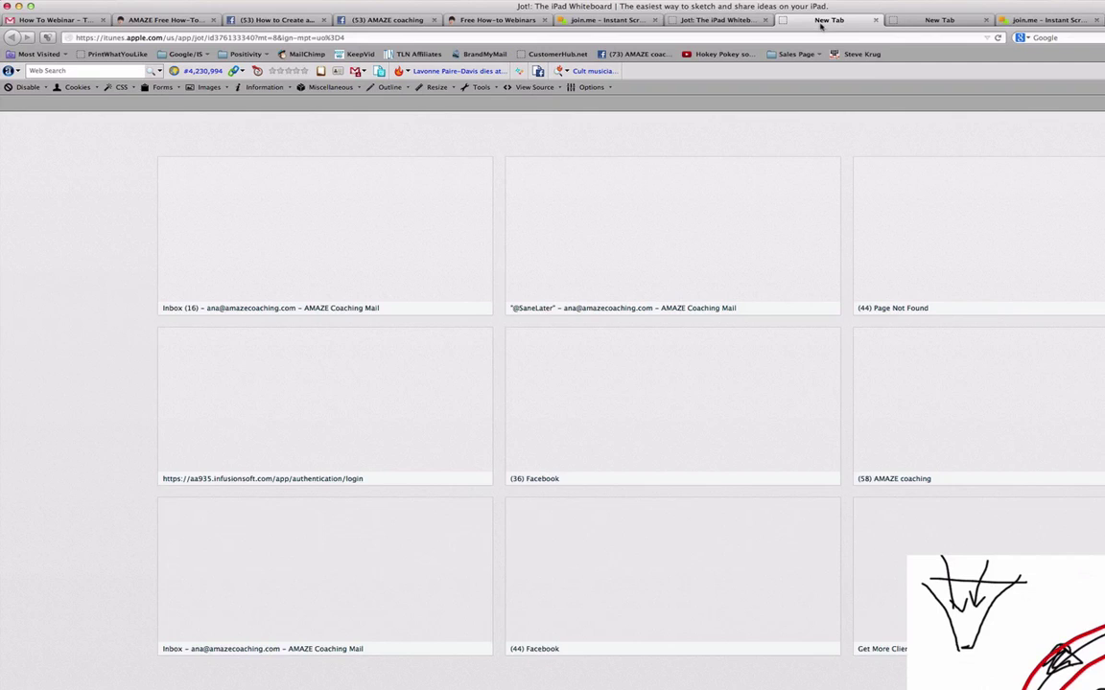
{"action": "left_click", "coordinate": [717, 20]}
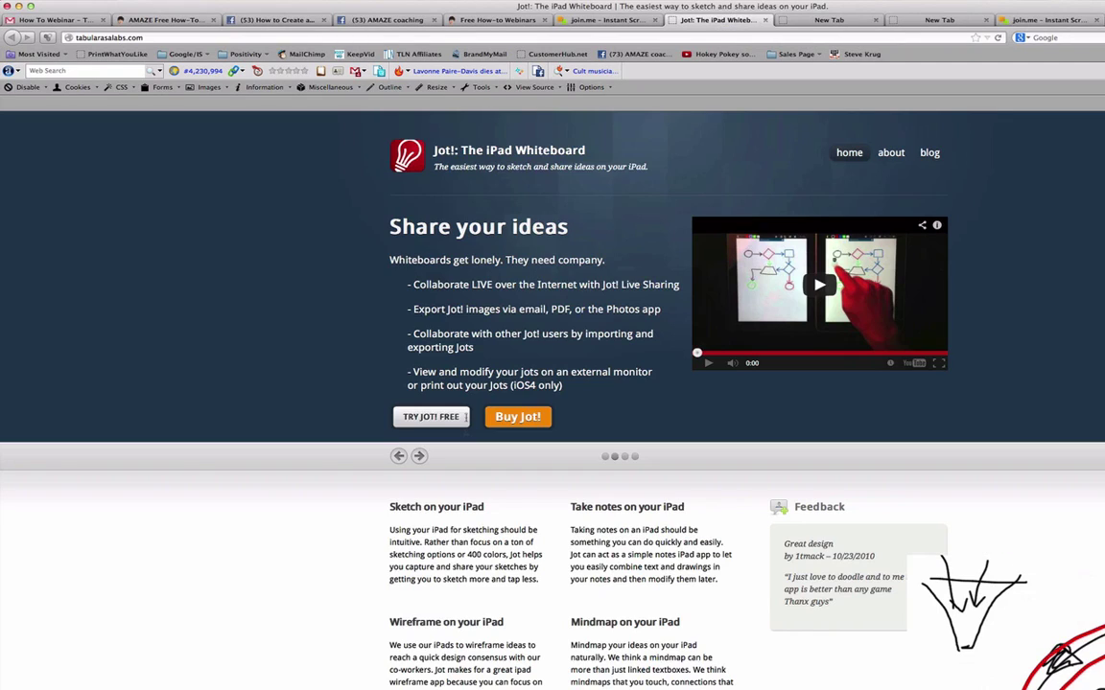
- Open the $4.99 Jot! Whiteboard iTunes page, decline launching iTunes, and switch to a new tab
{"action": "left_click", "coordinate": [528, 419]}
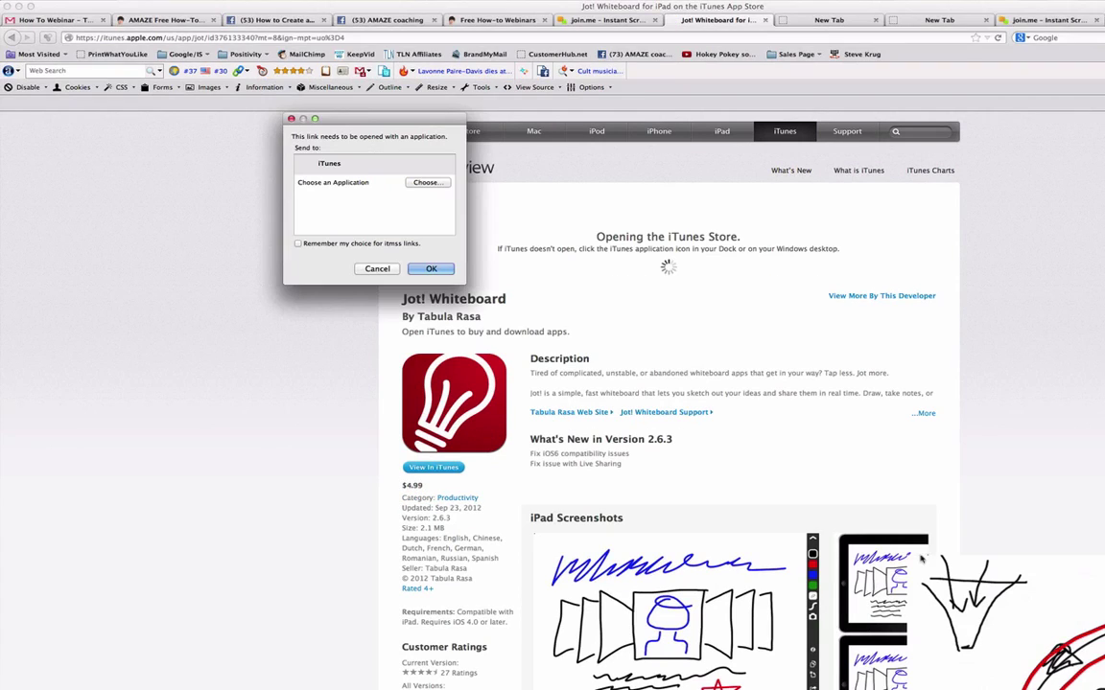
{"action": "left_click", "coordinate": [371, 269]}
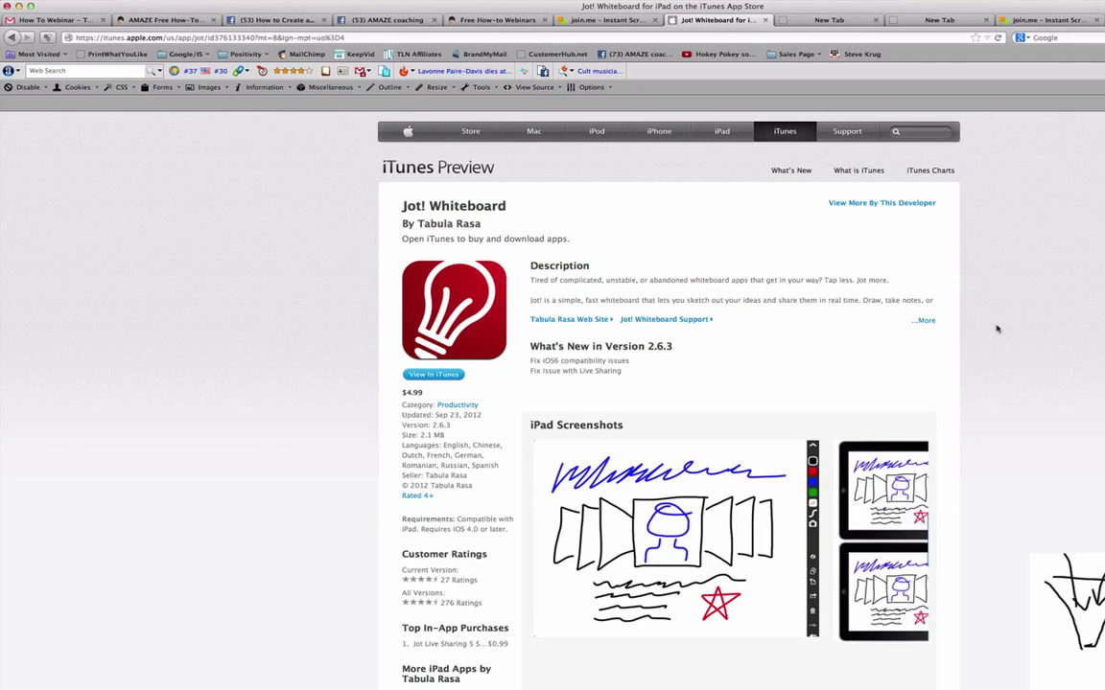
{"action": "left_click", "coordinate": [825, 20]}
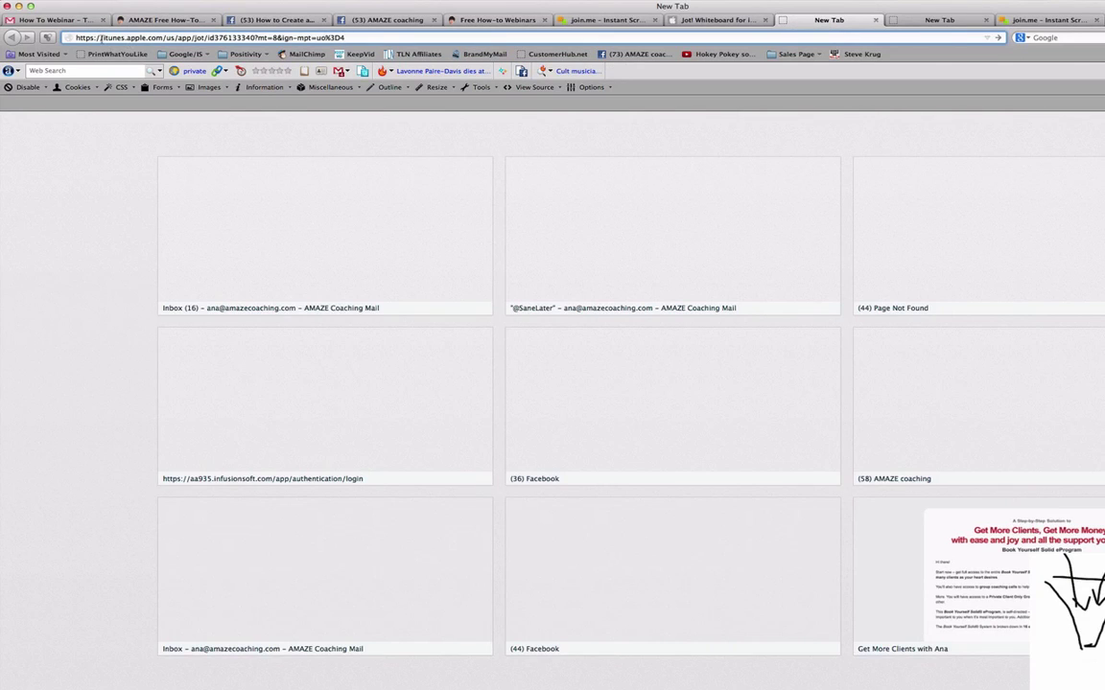
- Load reflectorapp.com and view its Products page: Single User $12.99, Multi-License $54.99
{"action": "left_click", "coordinate": [99, 37]}
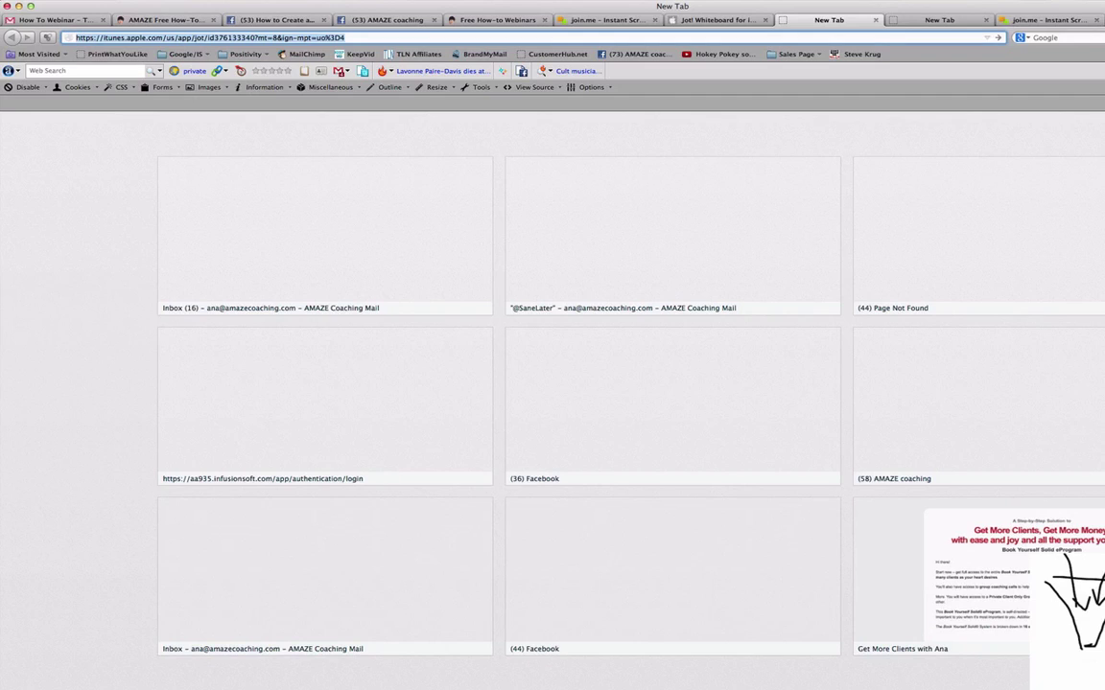
{"action": "type", "text": "https://www.reflectorapp.com/"}
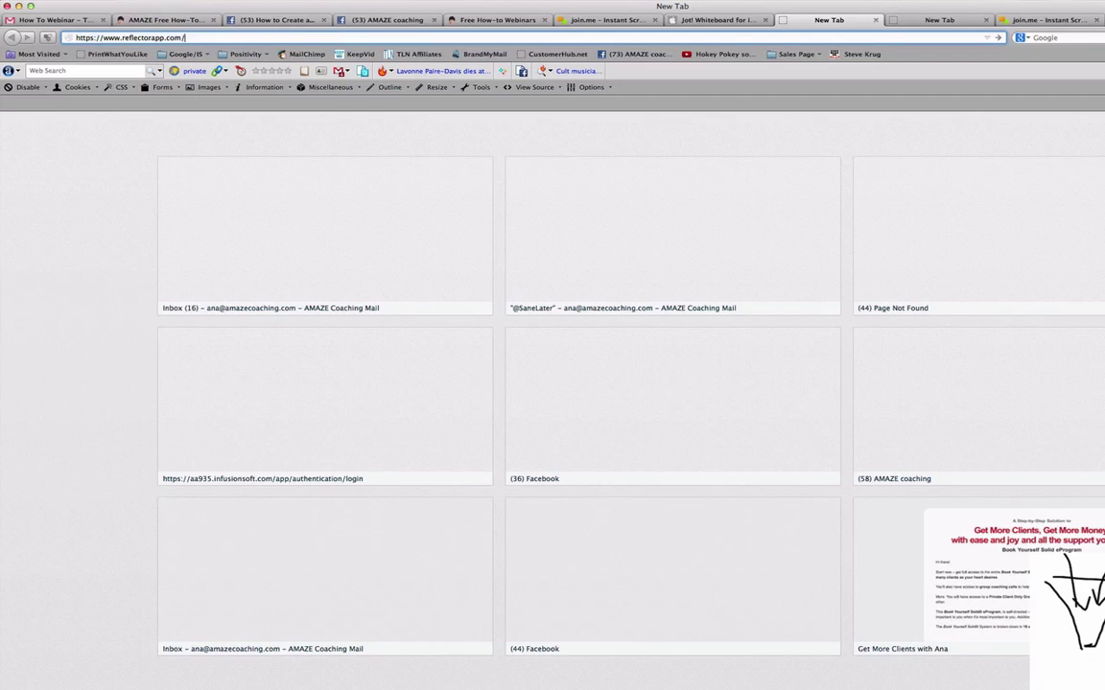
{"action": "key", "text": "Return"}
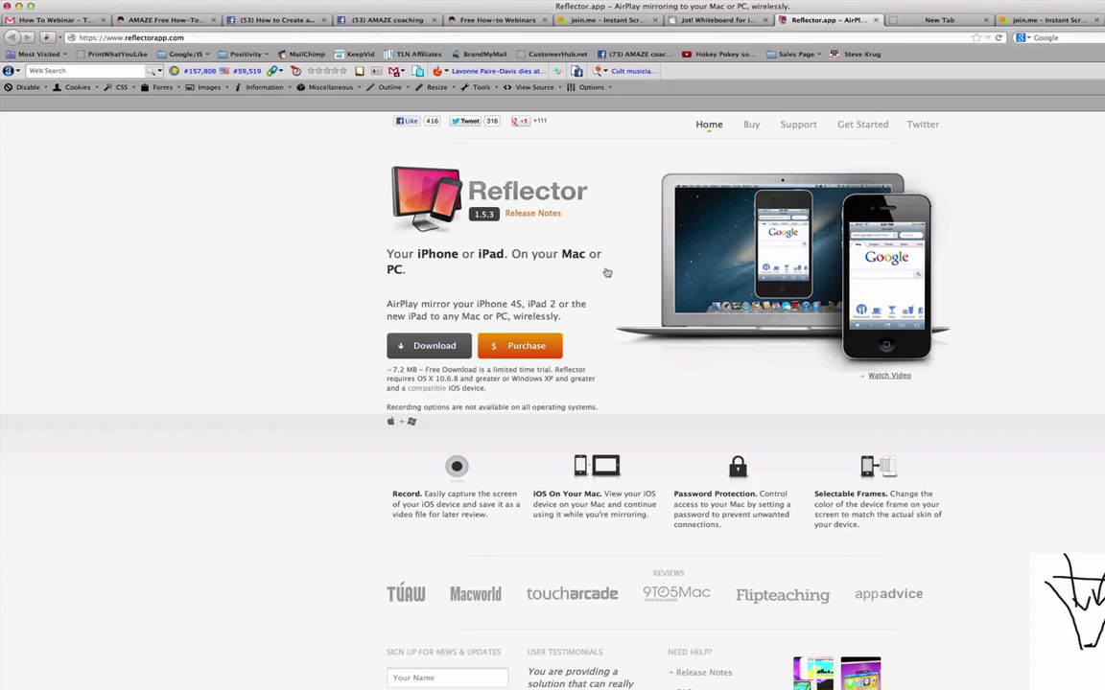
{"action": "left_click", "coordinate": [519, 346]}
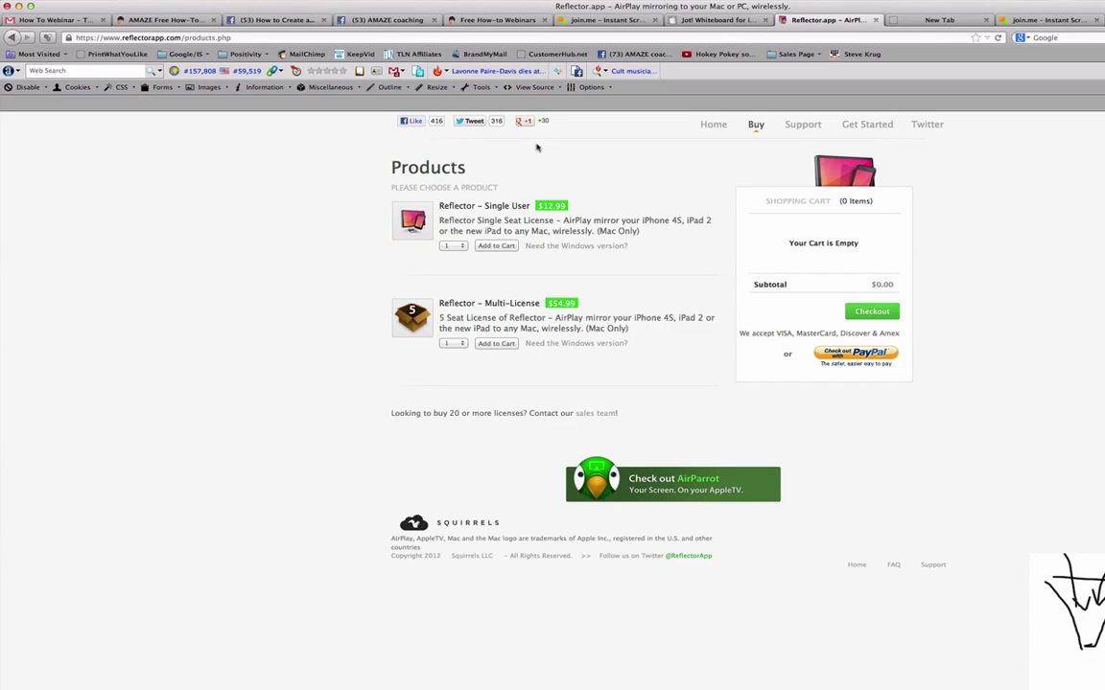
- Go back to Reflector's home page presenting version 1.5.3
{"action": "left_click", "coordinate": [13, 36]}
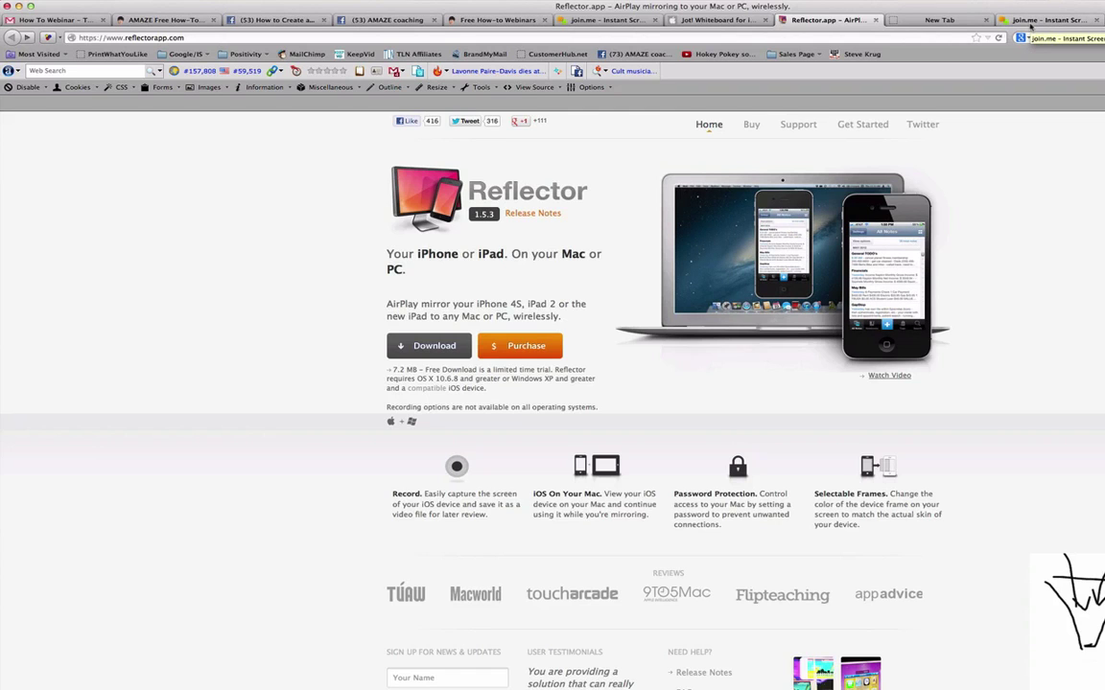
- Switch to the join.me page and drag the pie-chart whiteboard up and left over it
{"action": "left_click", "coordinate": [1030, 26]}
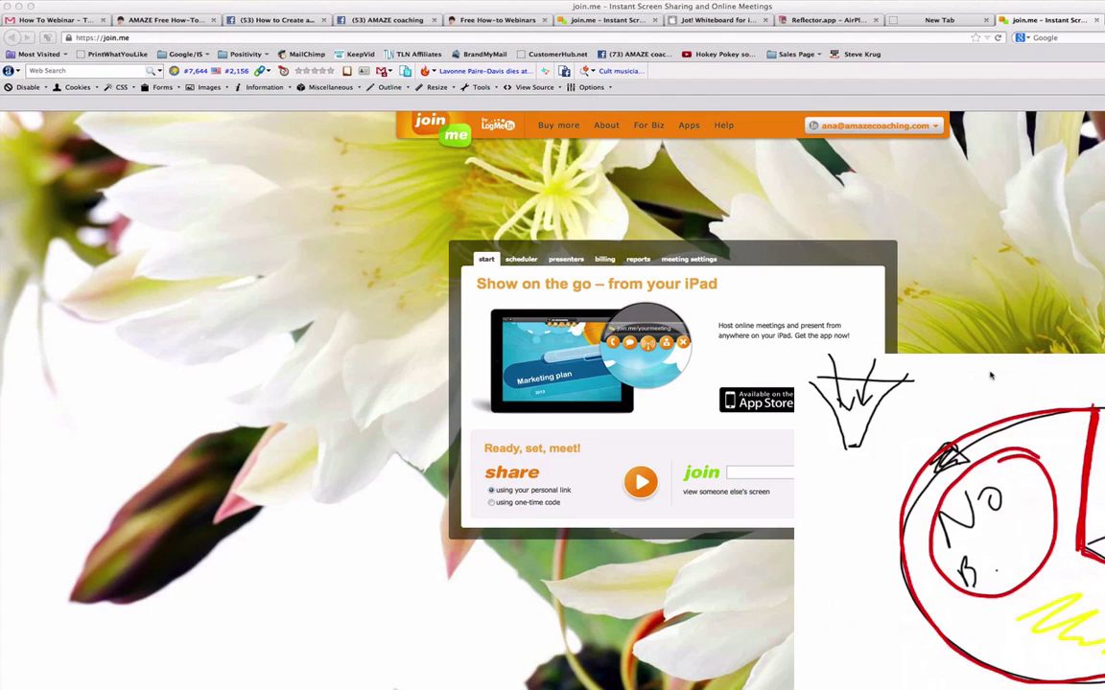
{"action": "mouse_move", "coordinate": [990, 376]}
{"action": "left_mouse_down"}
{"action": "mouse_move", "coordinate": [720, 187]}
{"action": "mouse_move", "coordinate": [690, 217]}
{"action": "mouse_move", "coordinate": [717, 239]}
{"action": "left_mouse_up"}
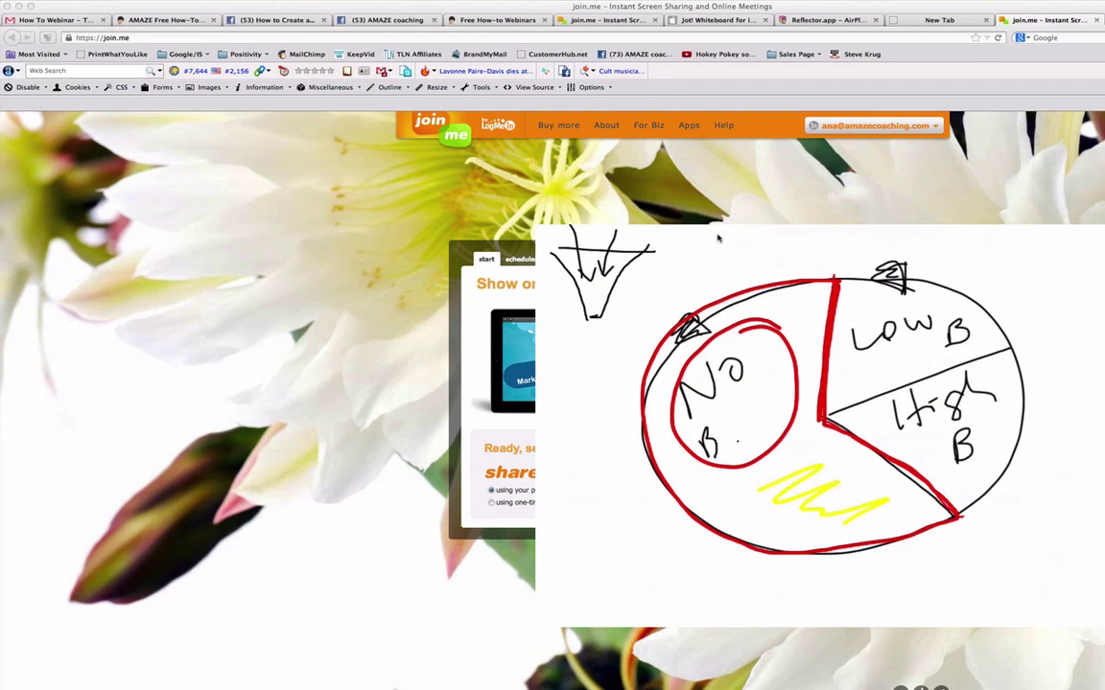
{"action": "left_click_drag", "start_coordinate": [718, 239], "coordinate": [540, 221]}
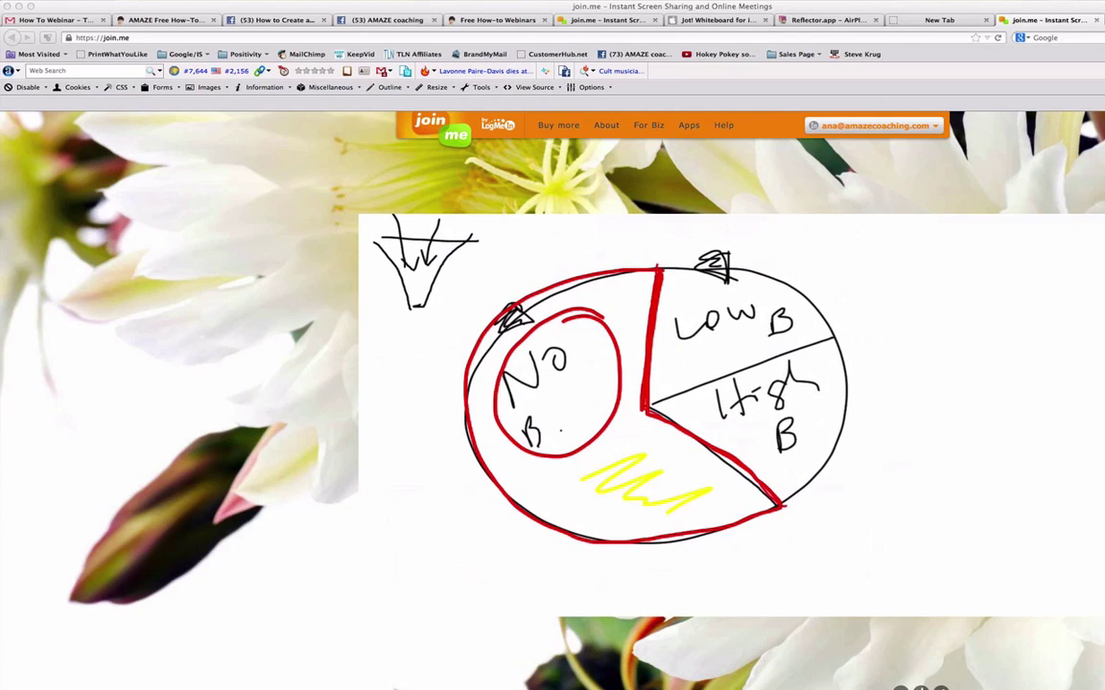
- Reload the ScreenFlow overview page, hide the Reflector whiteboard, then move to the Camtasia for Mac page
{"action": "key", "text": "ctrl+shift+Tab"}
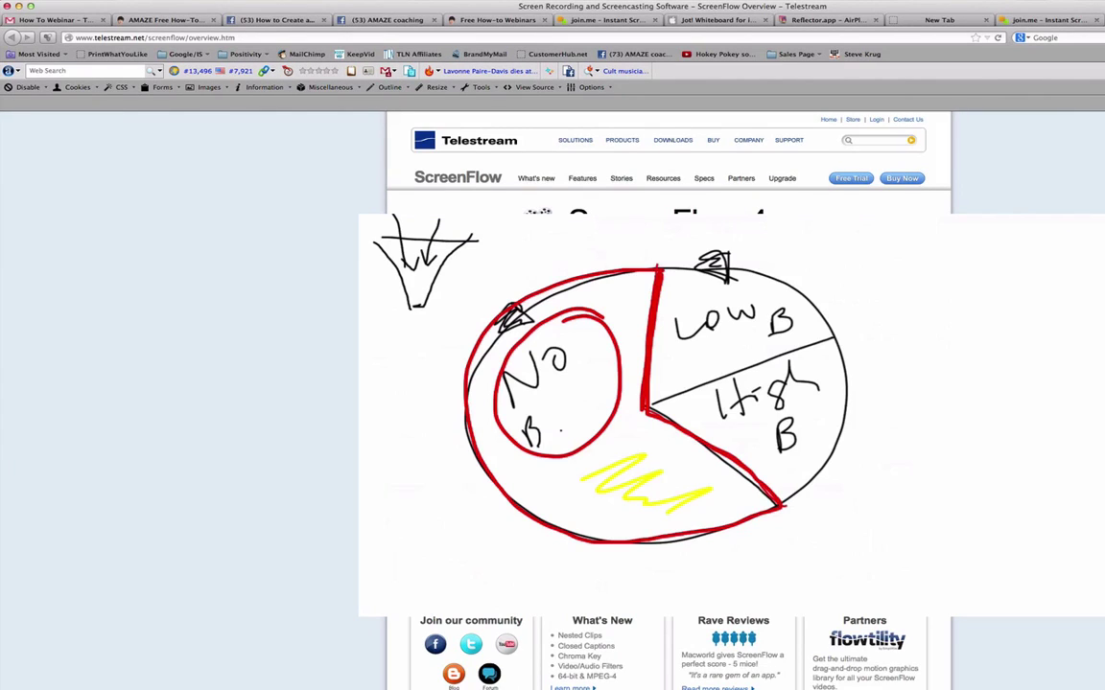
{"action": "left_click", "coordinate": [248, 38]}
{"action": "key", "text": "Return"}
{"action": "key", "text": "Escape"}
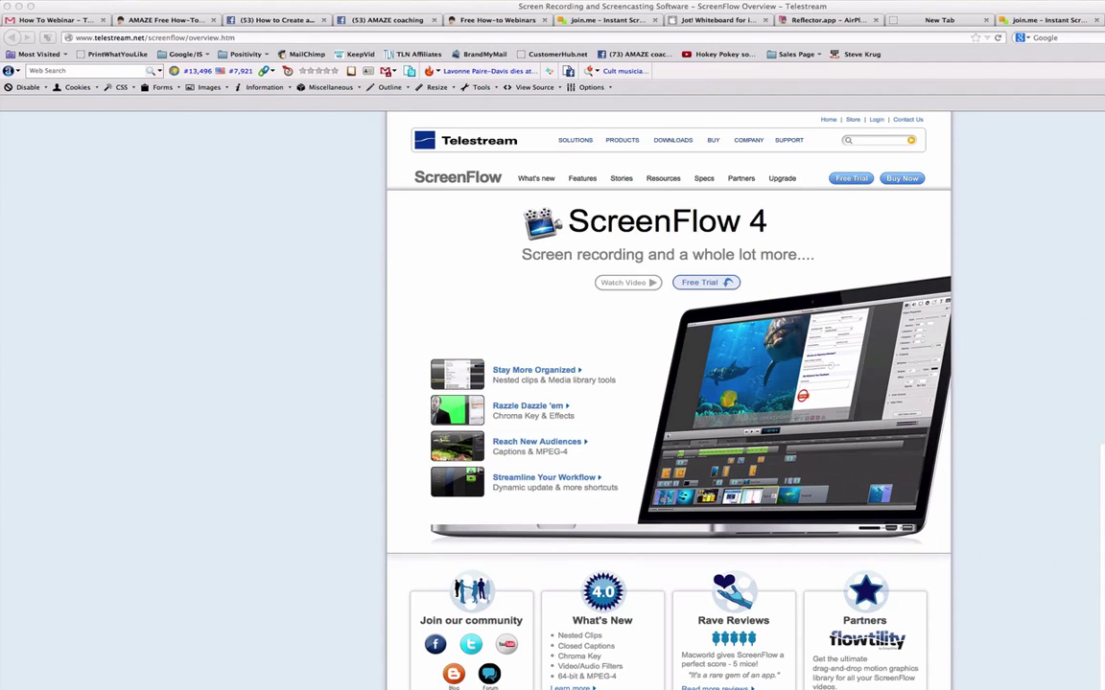
{"action": "key", "text": "super+bracketleft"}
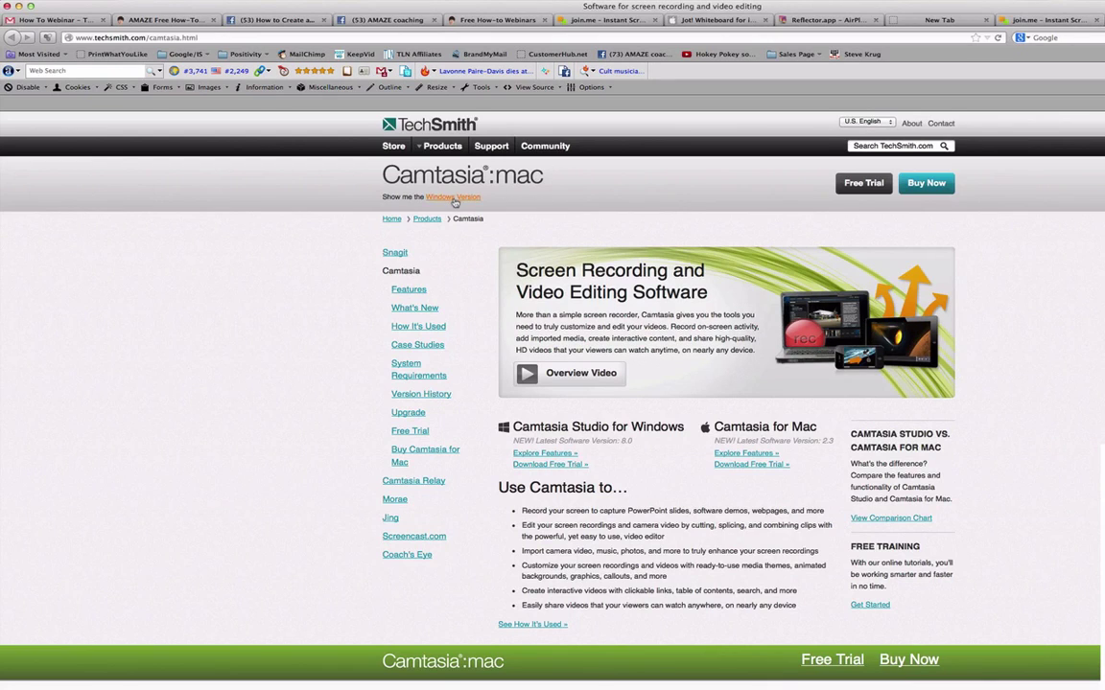
- Open the Windows version of Camtasia Studio from the Camtasia:mac page
{"action": "left_click", "coordinate": [455, 197]}
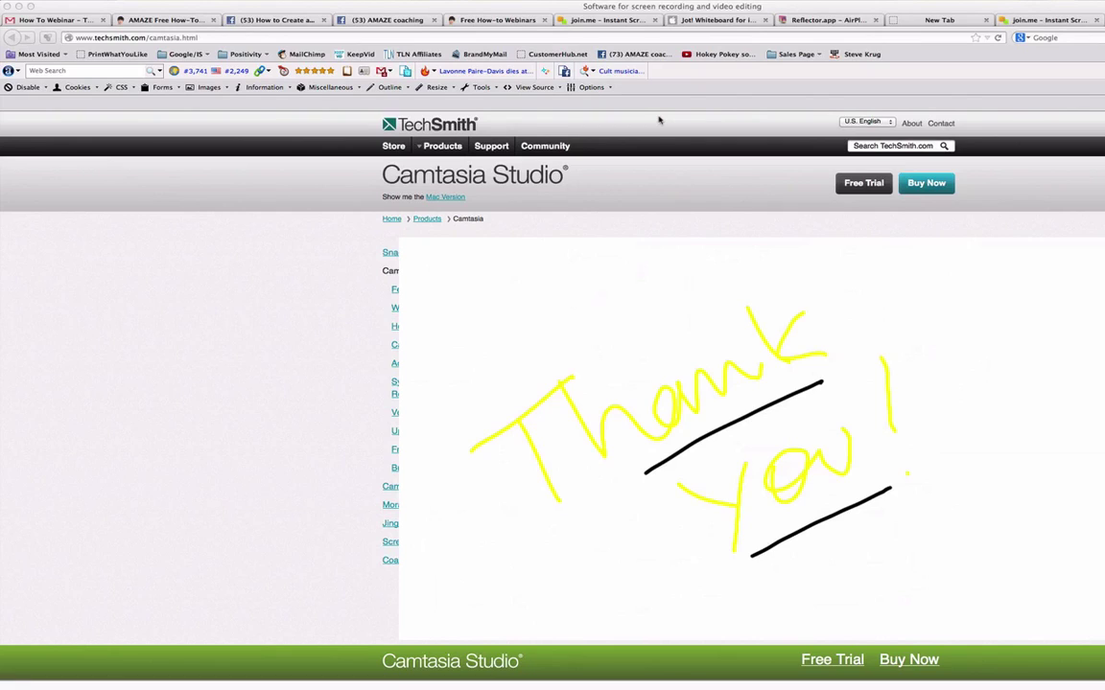
- Show the Free How-to Webinars tab, move the Thank You whiteboard aside, and scroll to the sign-up form
{"action": "left_click", "coordinate": [496, 21]}
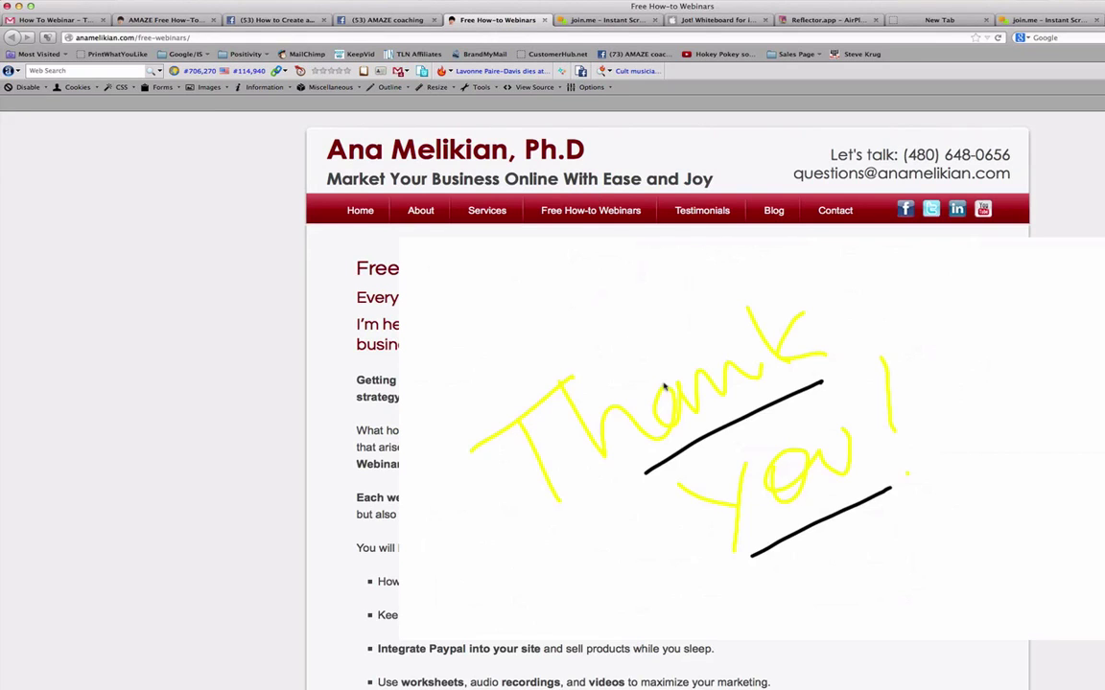
{"action": "mouse_move", "coordinate": [609, 357]}
{"action": "left_mouse_down"}
{"action": "mouse_move", "coordinate": [953, 415]}
{"action": "mouse_move", "coordinate": [1103, 422]}
{"action": "left_mouse_up"}
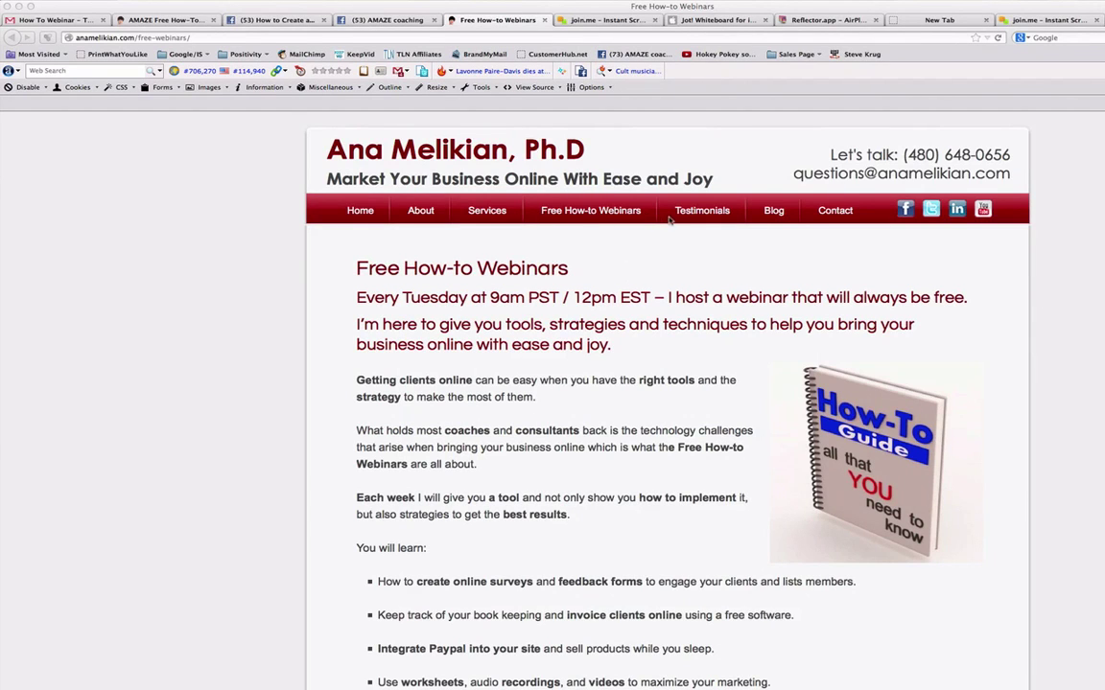
{"action": "scroll", "coordinate": [746, 436], "scroll_direction": "down", "scroll_amount": 1}
{"action": "scroll", "coordinate": [747, 436], "scroll_direction": "down", "scroll_amount": 10}
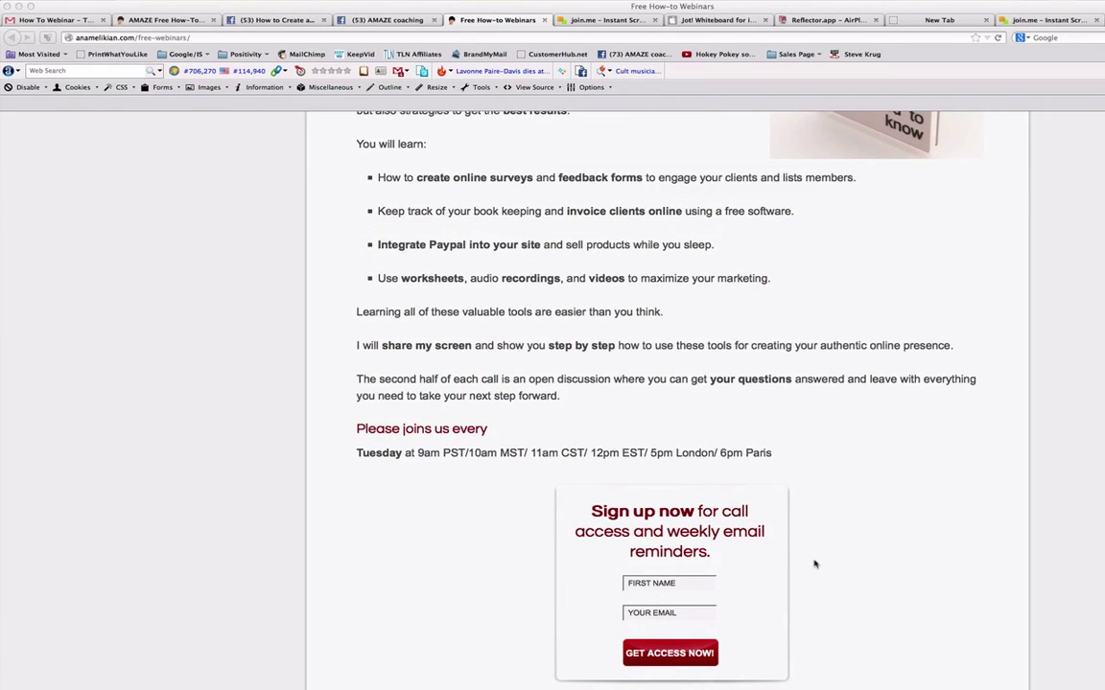
{"action": "scroll", "coordinate": [890, 587], "scroll_direction": "down", "scroll_amount": 1}
{"action": "scroll", "coordinate": [890, 588], "scroll_direction": "down", "scroll_amount": 1}
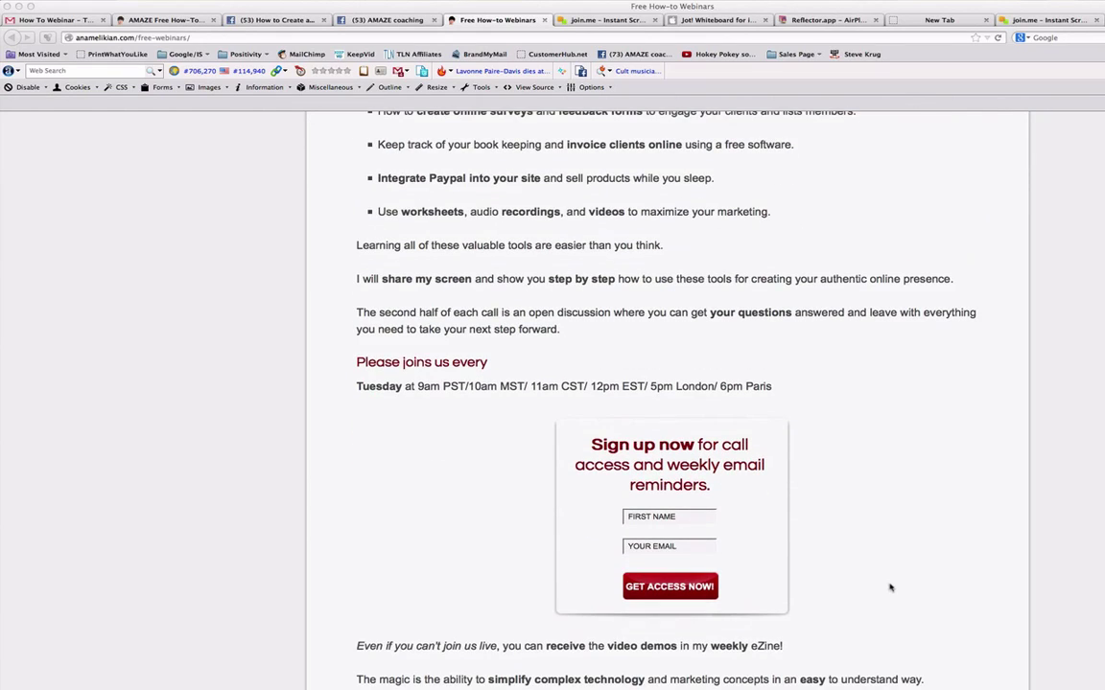